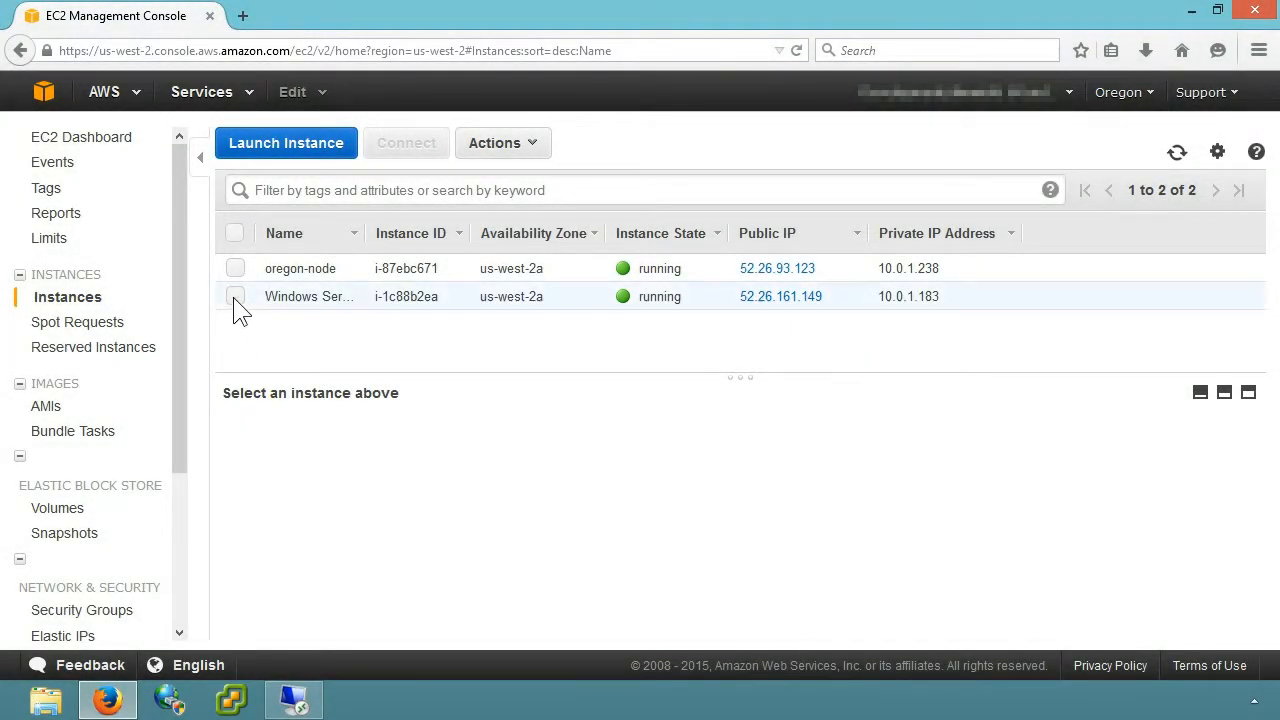
Step: Select the Windows Server 2012 R2 instance, and open the oregon-node's web console at 52.26.93.123 in a new browser tab
left_click(236, 297)
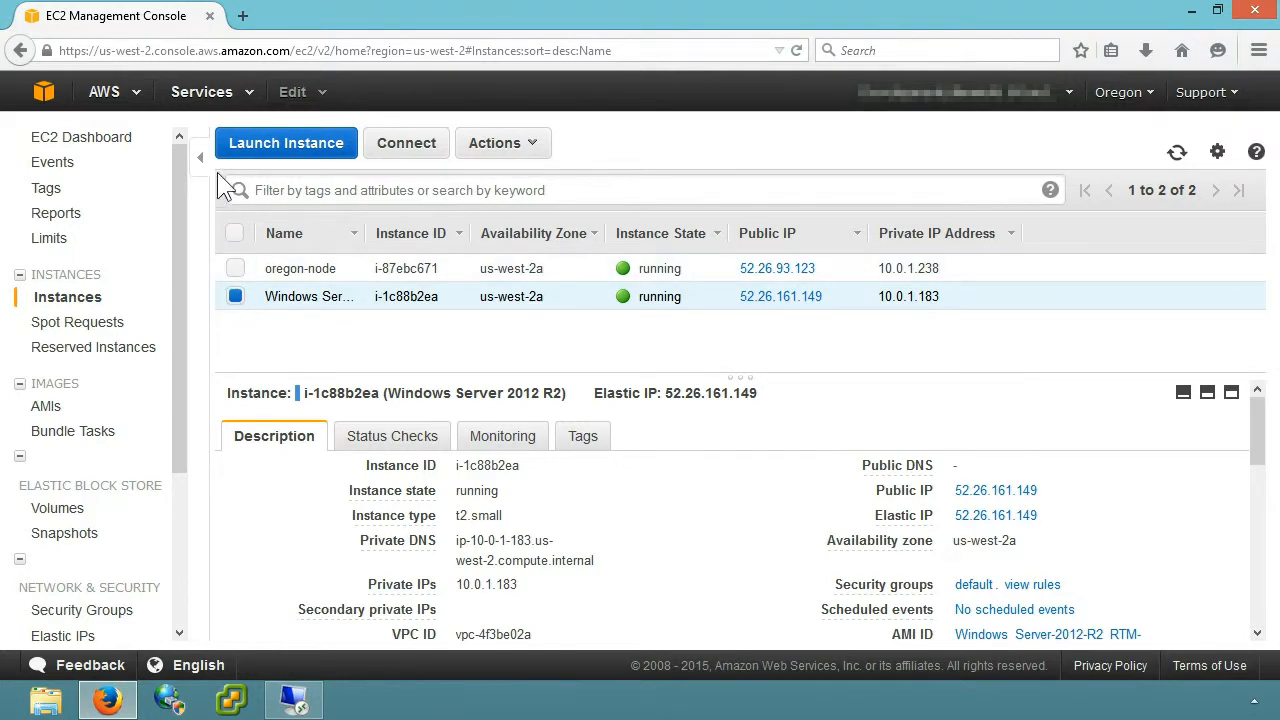
left_click(242, 15)
type("52")
key("Return")
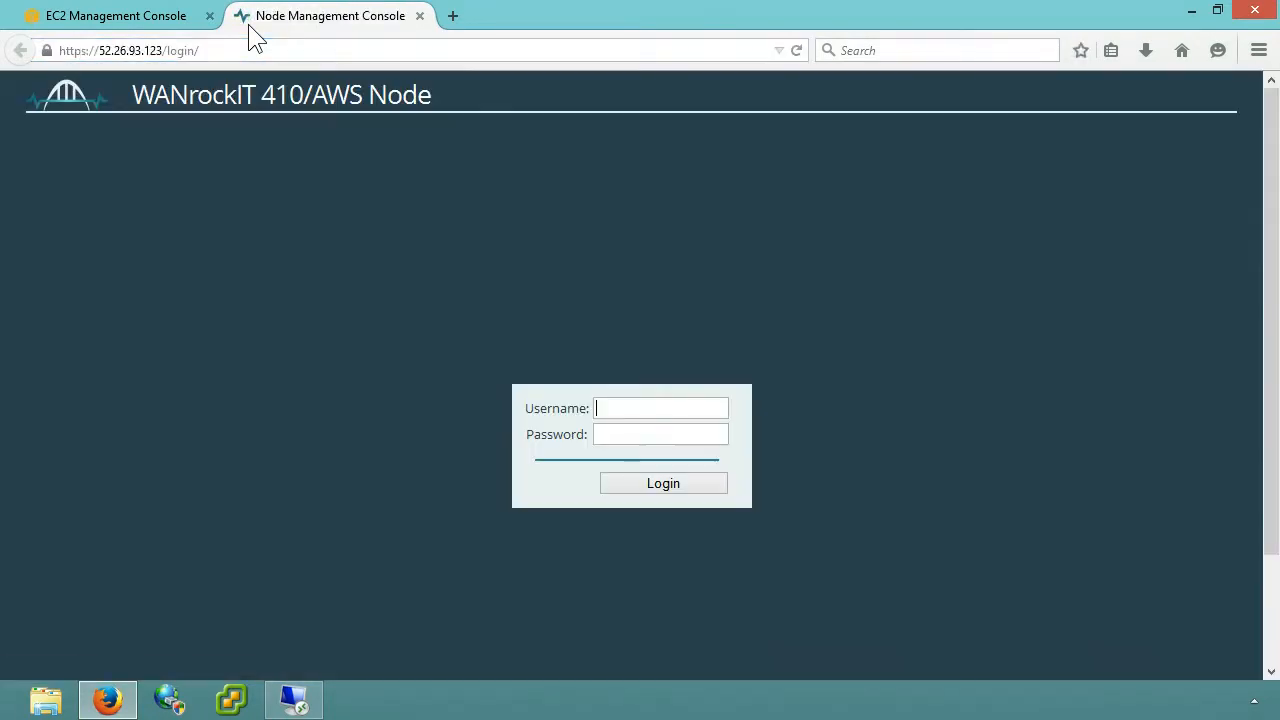
Step: Log in to the node's management console as admin with the account password
type("admin")
key("Tab")
type("******")
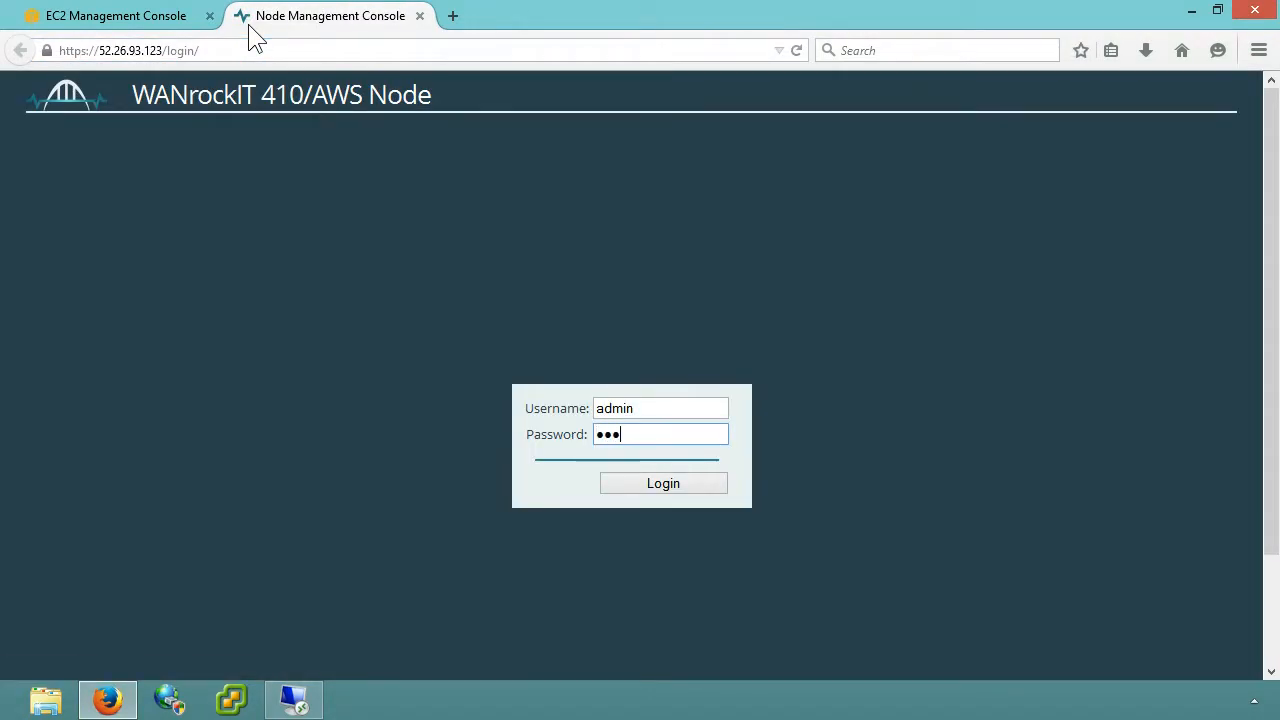
type("**")
left_click(622, 479)
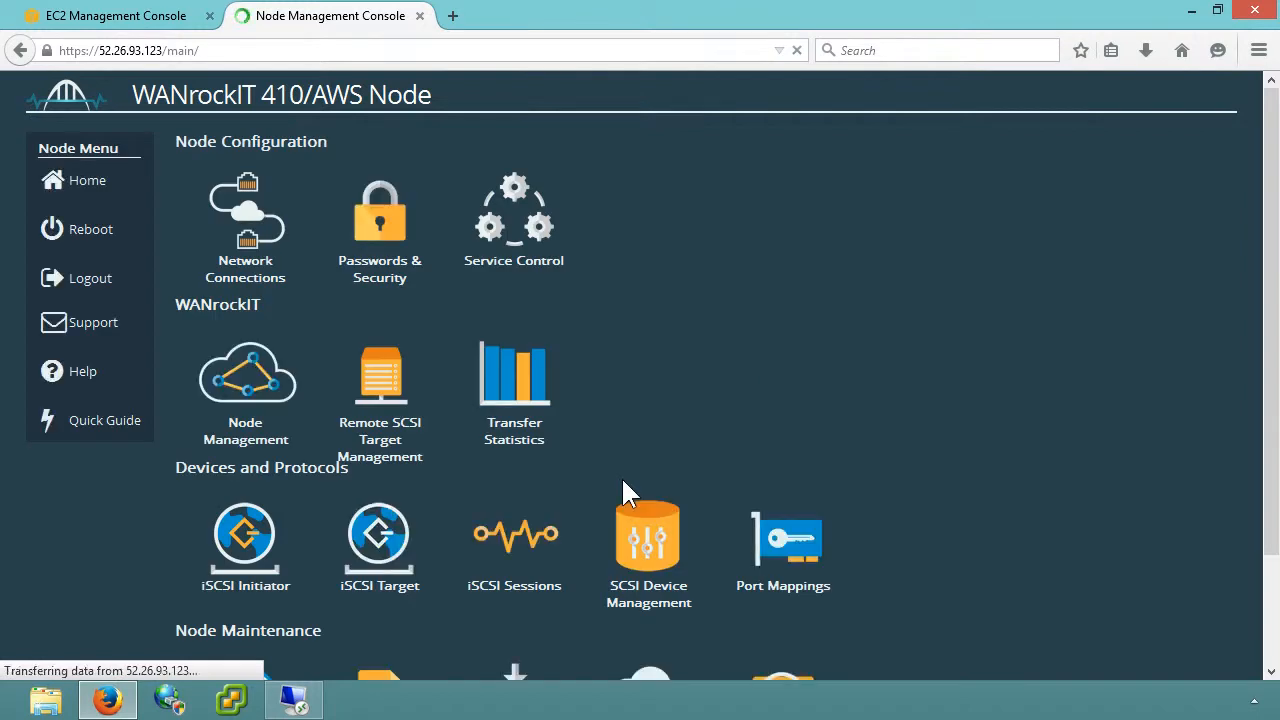
Step: Review which protocols are mapped to each of the node's network ports, and return to the console home page
left_click(731, 529)
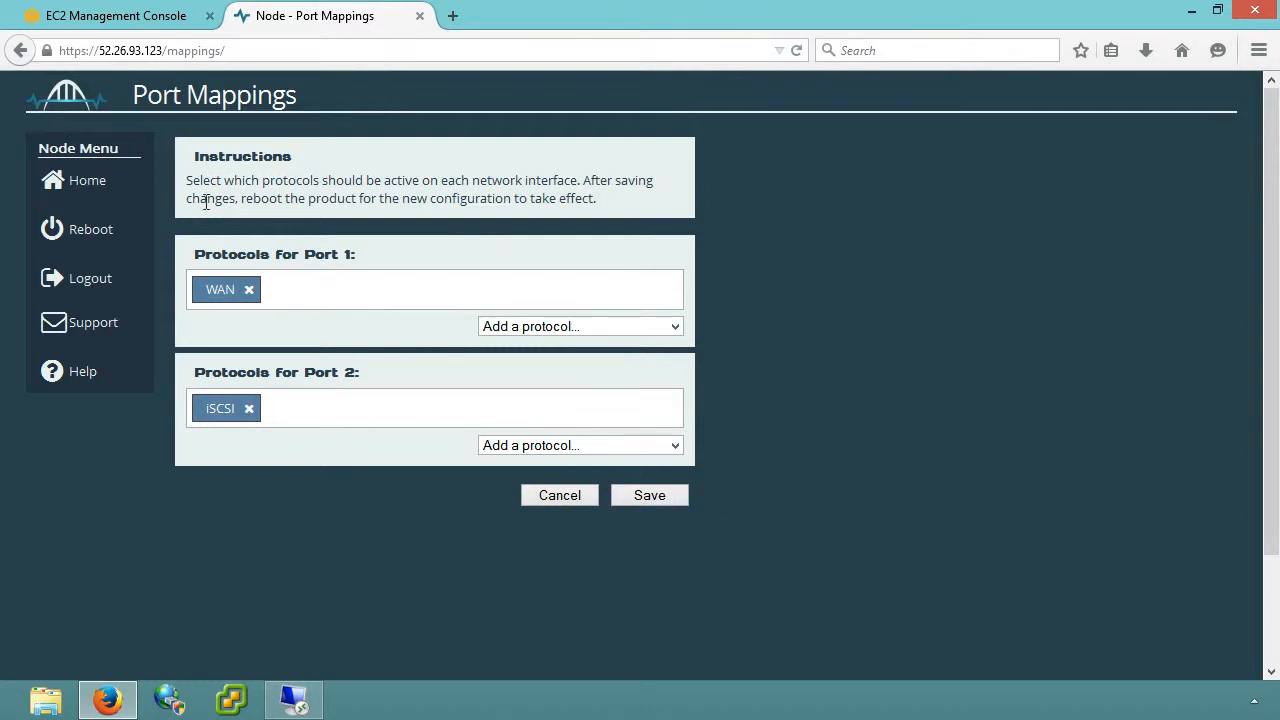
left_click(123, 187)
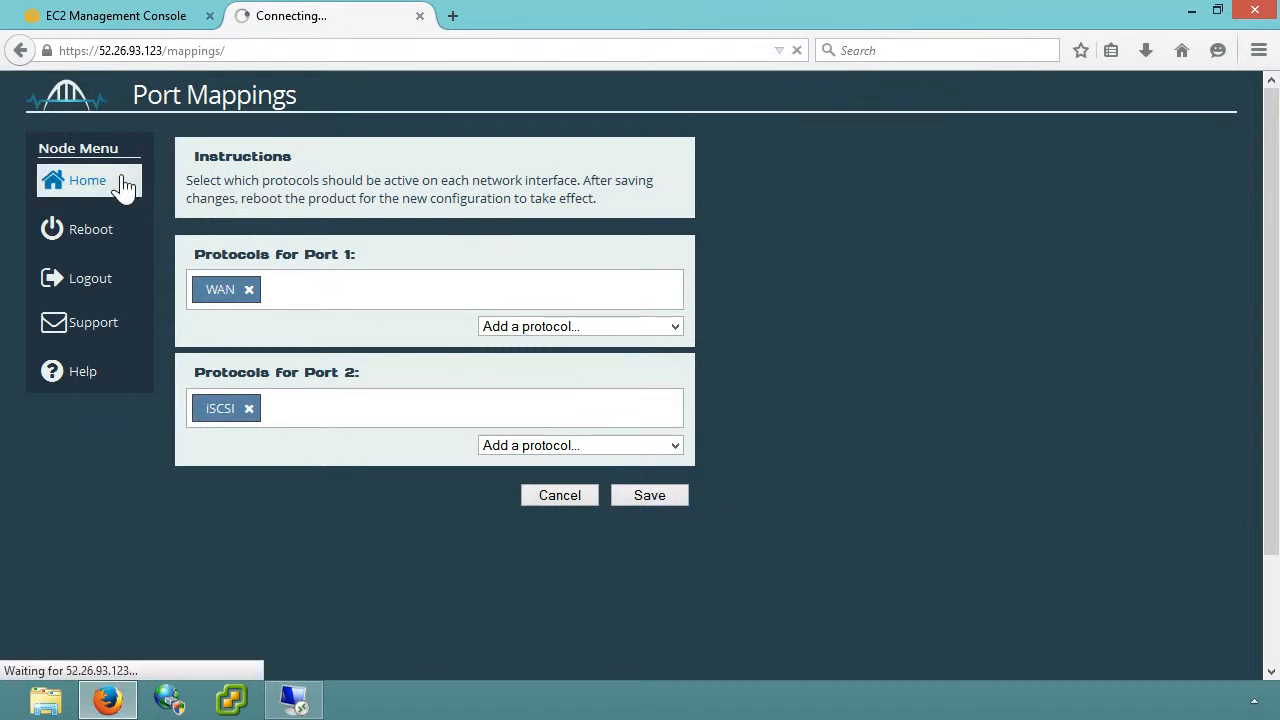
Step: Copy the node's iSCSI IQN from its System Information page
scroll(123, 187, "down", 2)
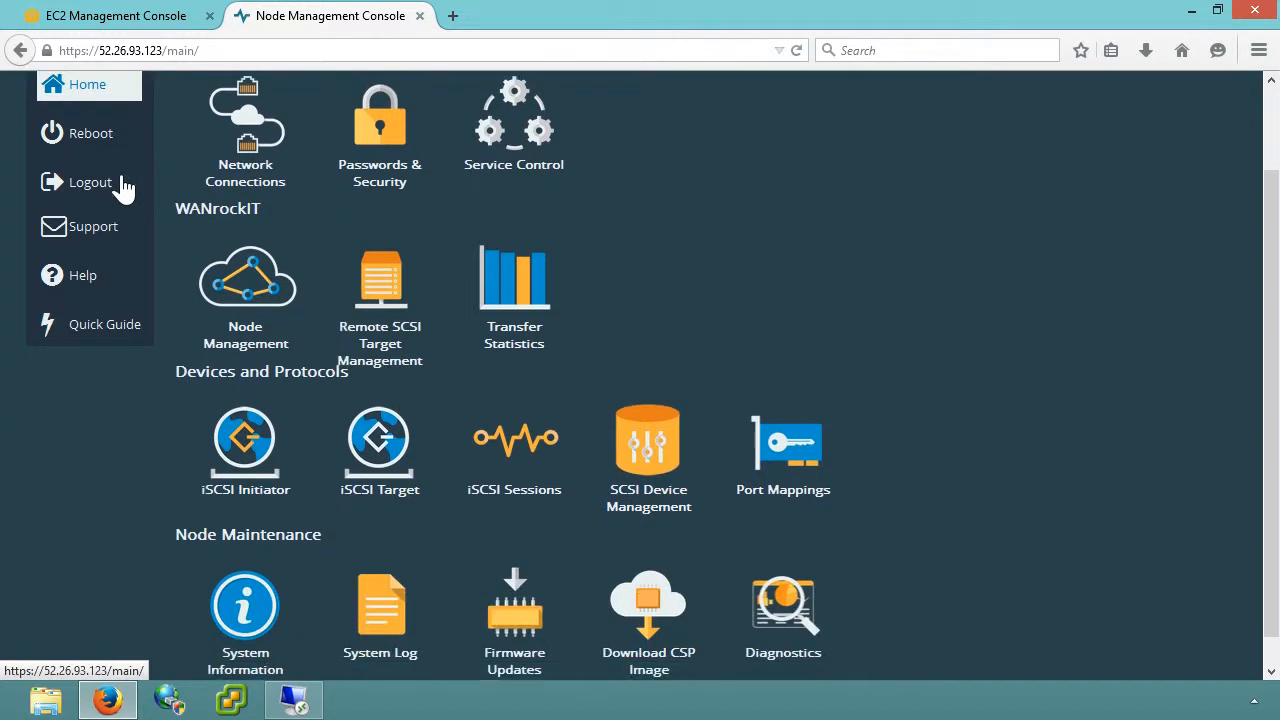
left_click(218, 580)
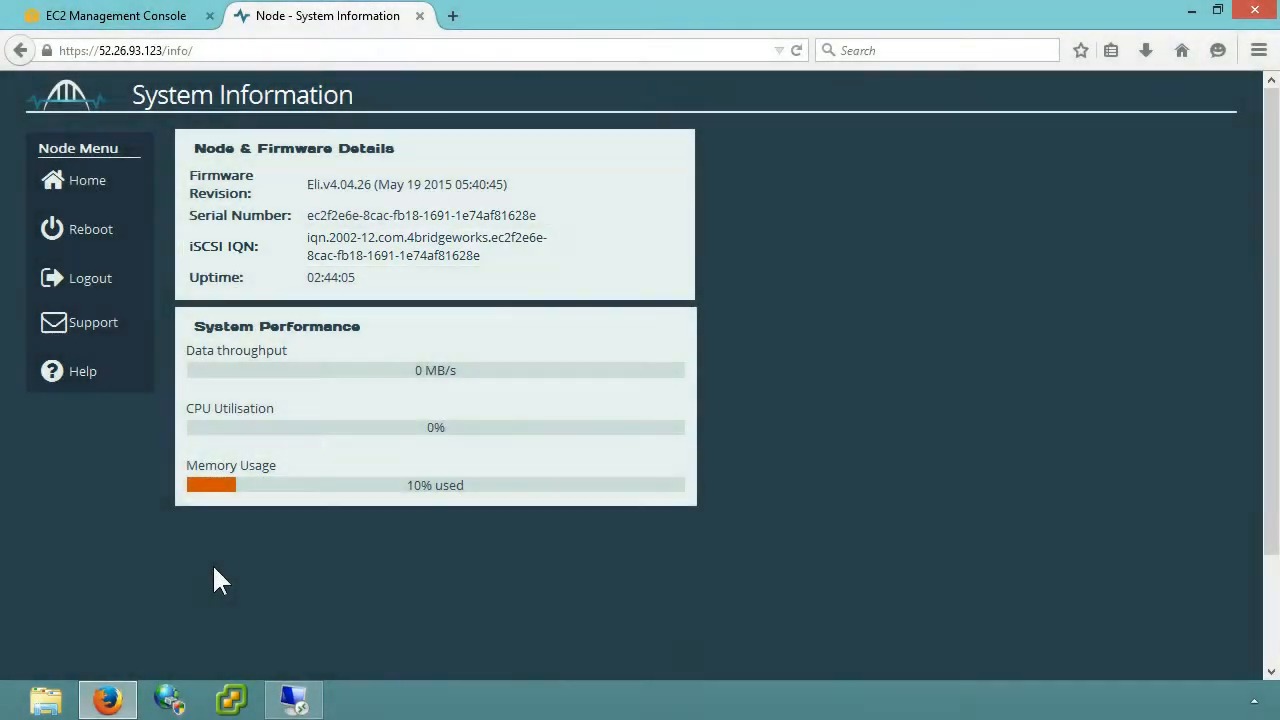
triple_click(317, 237)
right_click(319, 234)
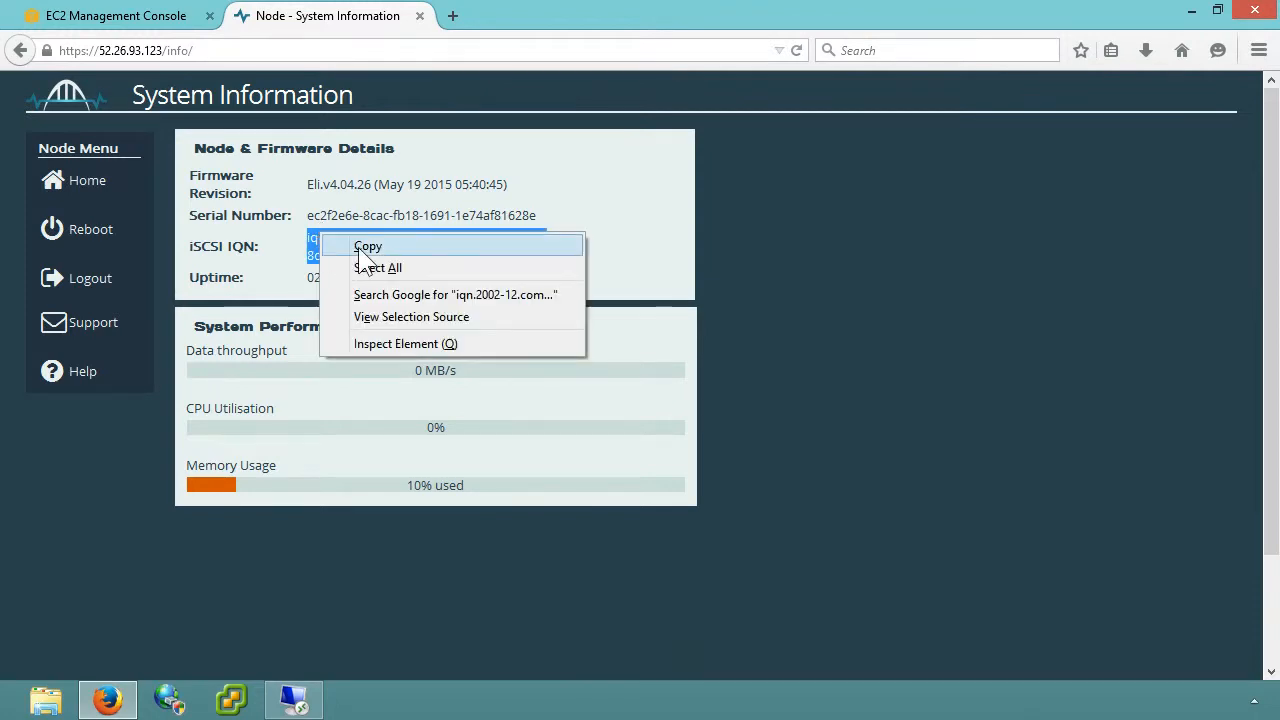
left_click(366, 246)
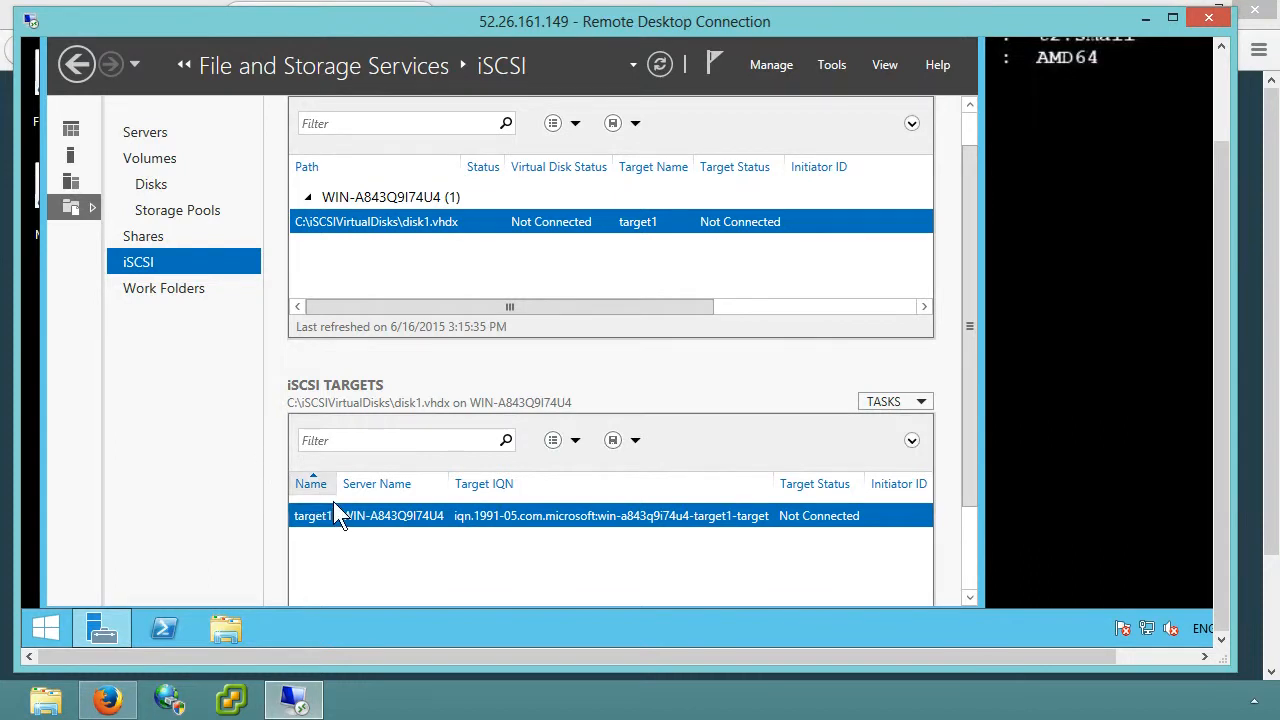
Step: On the remote Windows Server, add the copied node IQN to the initiators allowed for the iSCSI target target1
right_click(357, 527)
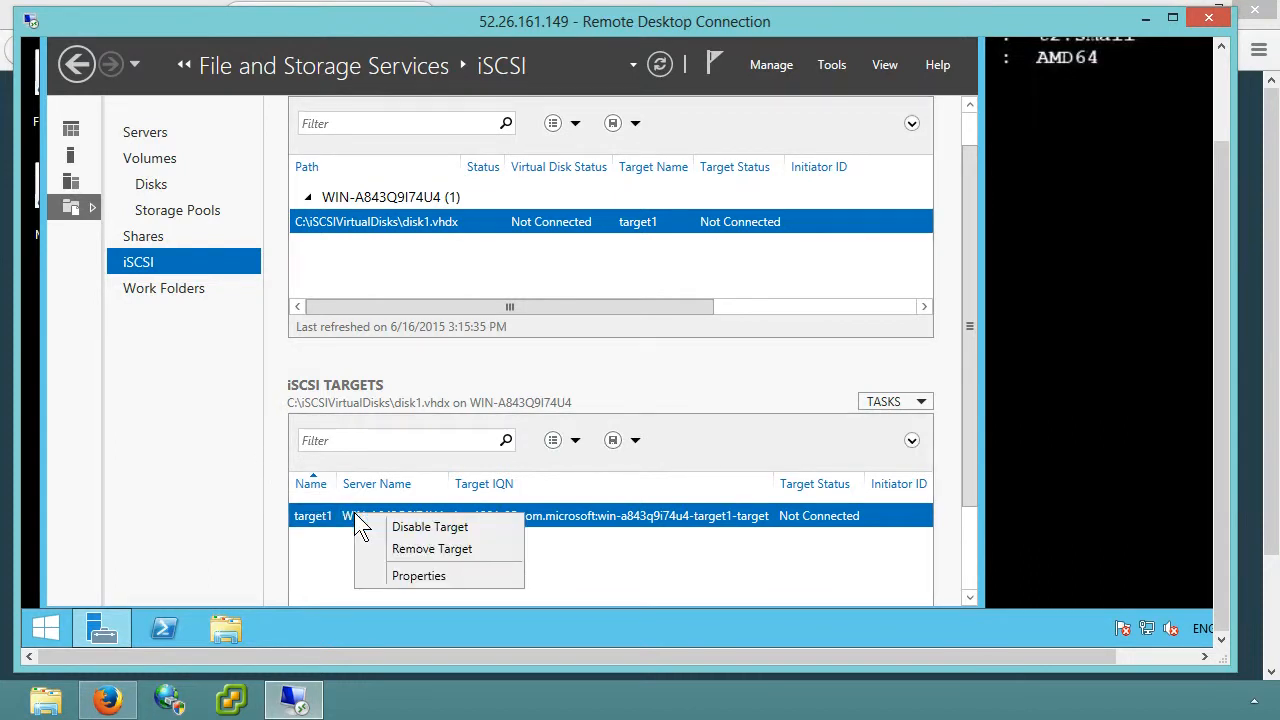
left_click(412, 575)
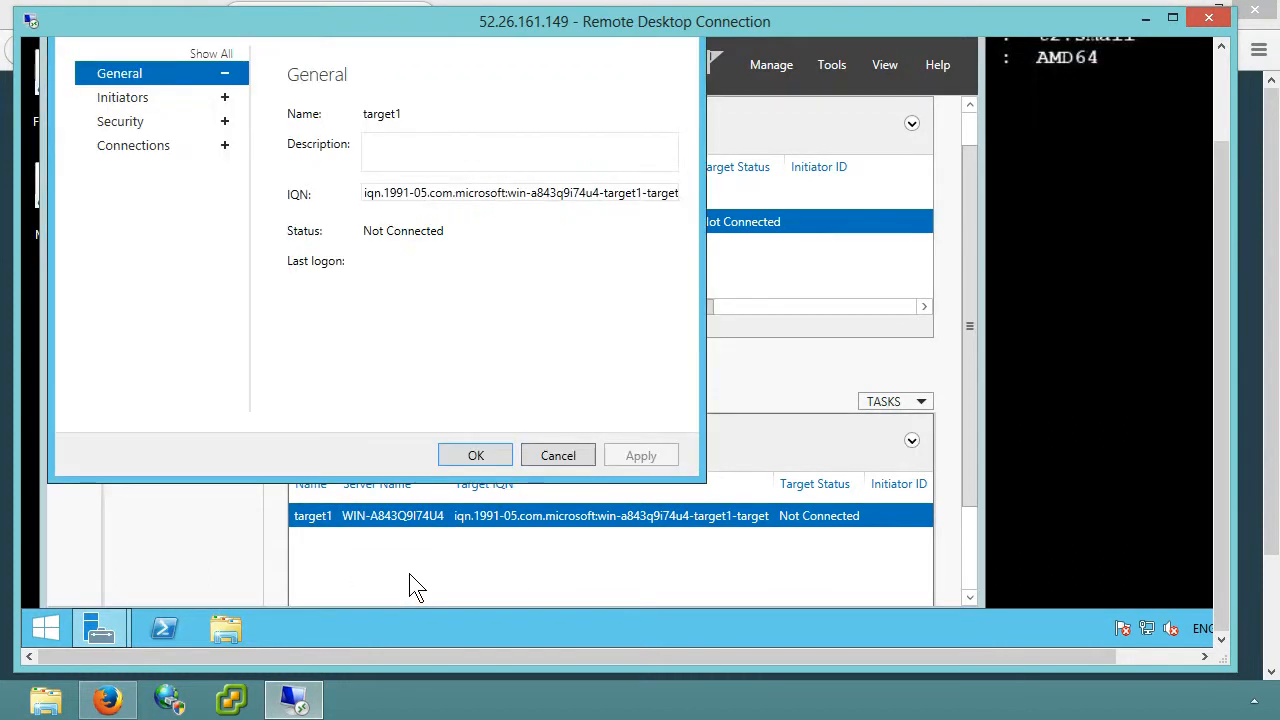
left_click(151, 99)
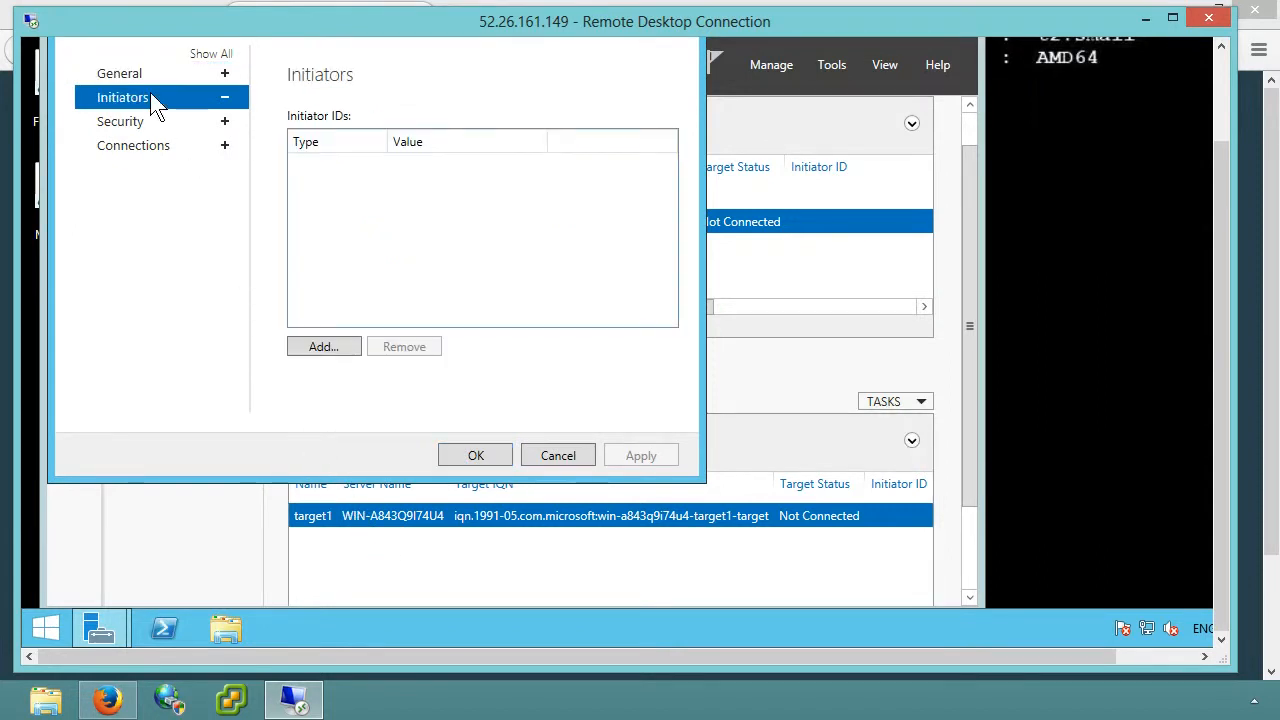
left_click(325, 347)
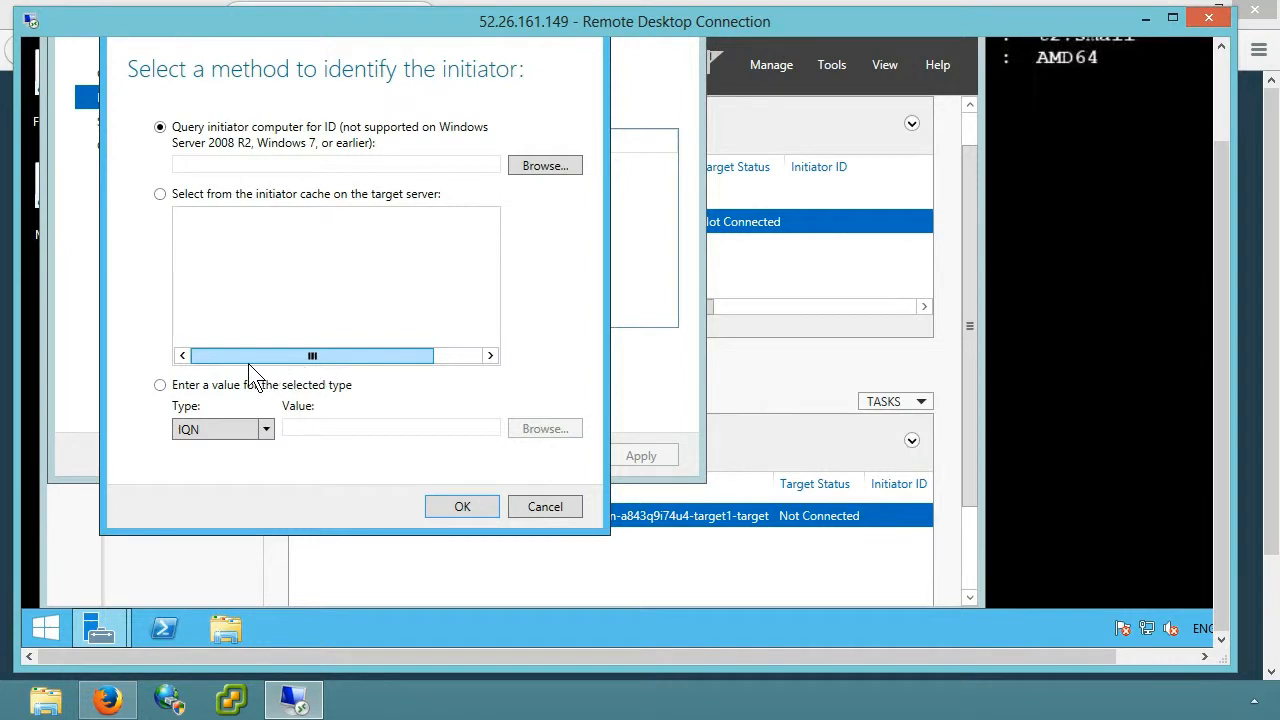
left_click(159, 386)
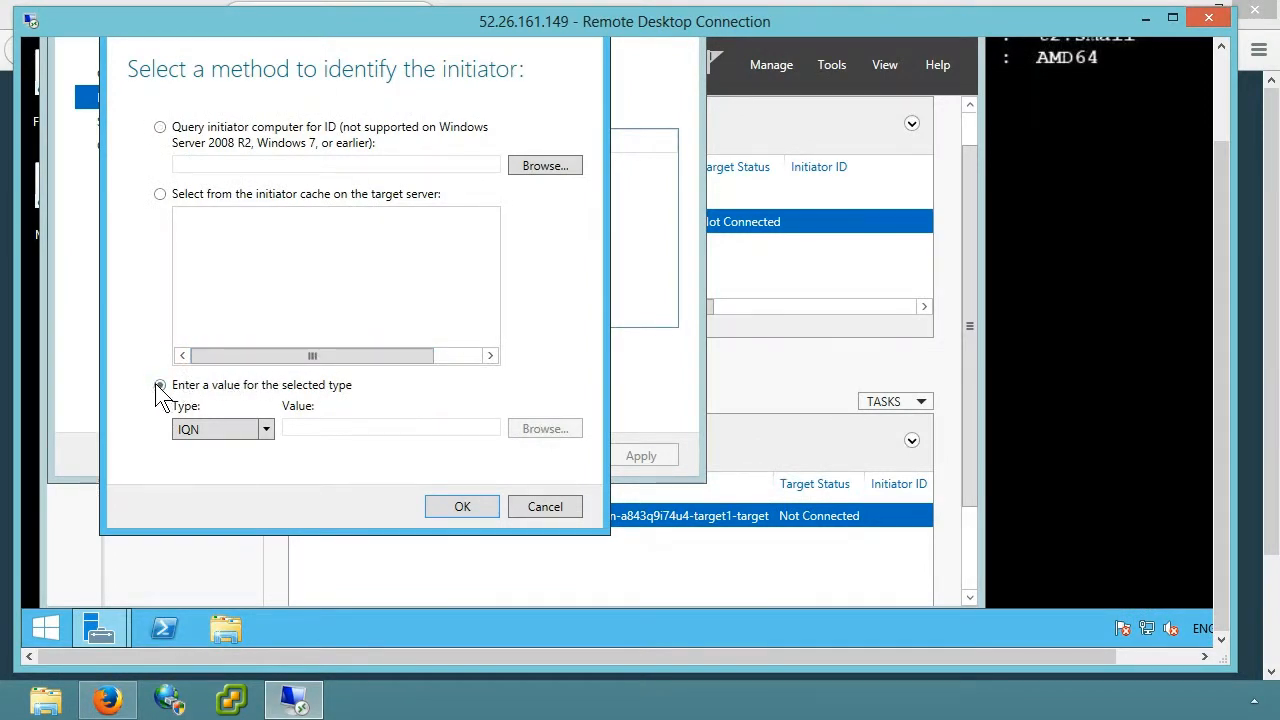
right_click(321, 427)
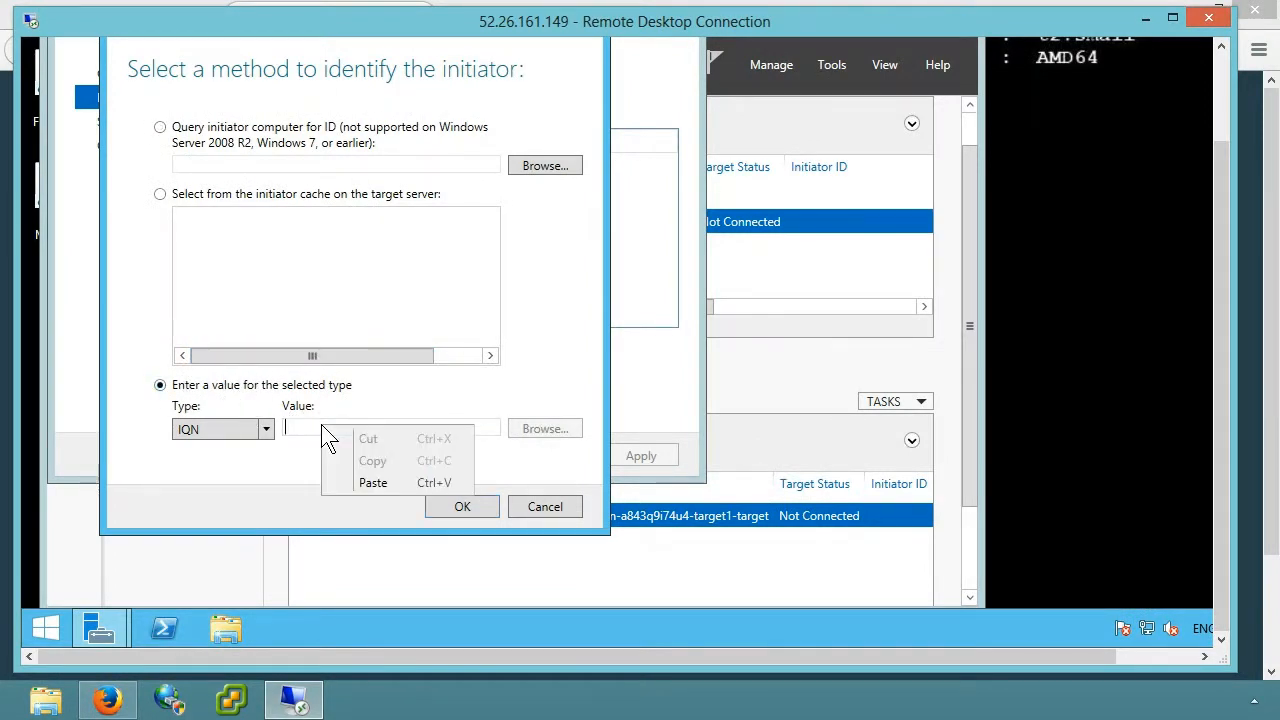
left_click(369, 484)
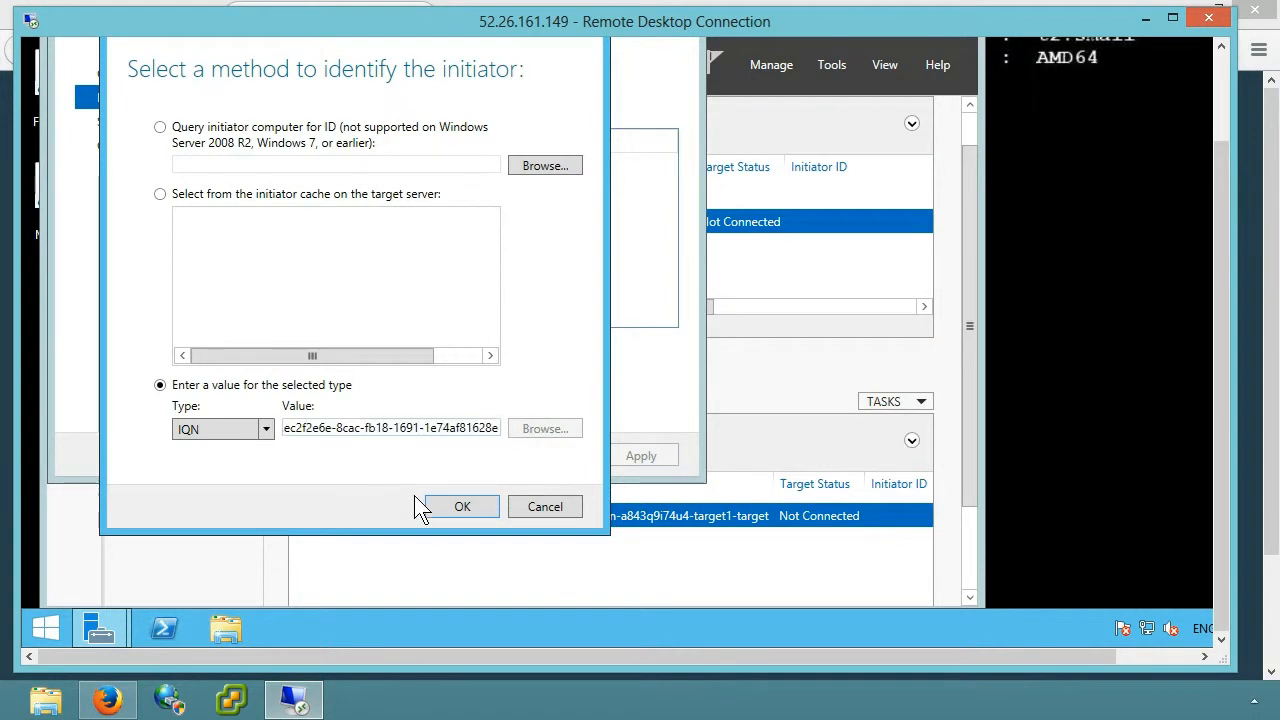
left_click(455, 506)
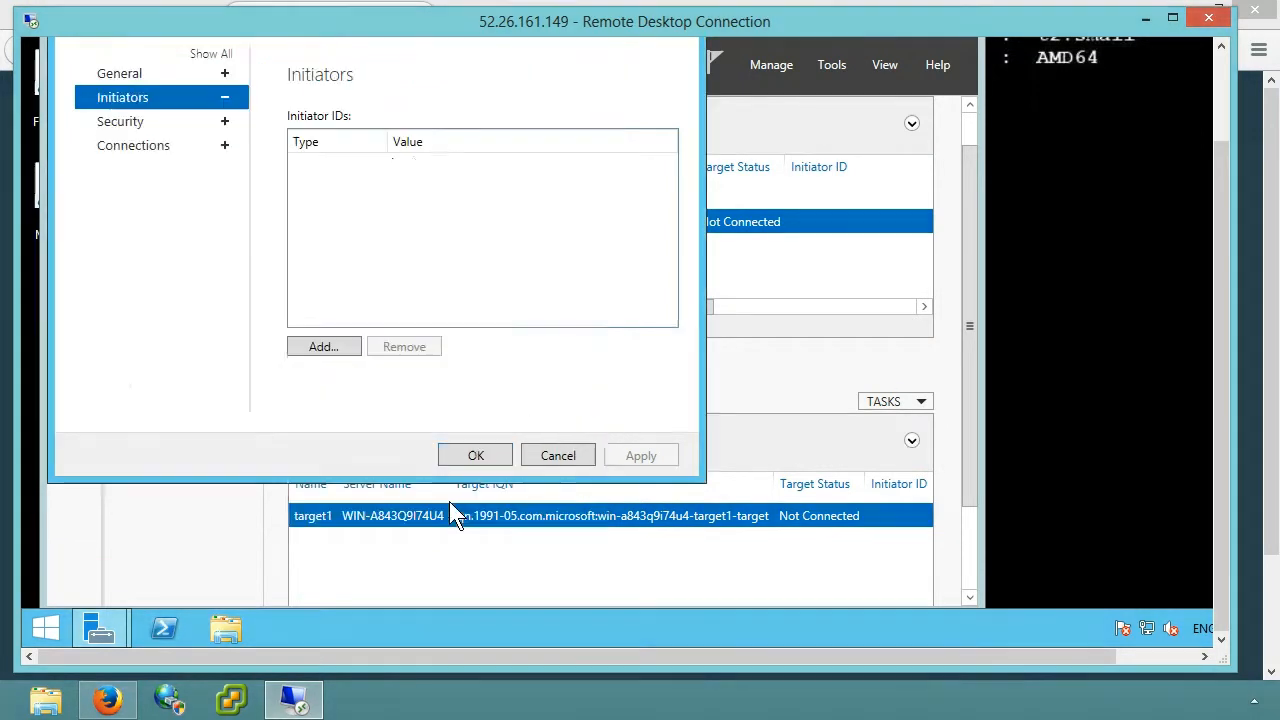
left_click(476, 456)
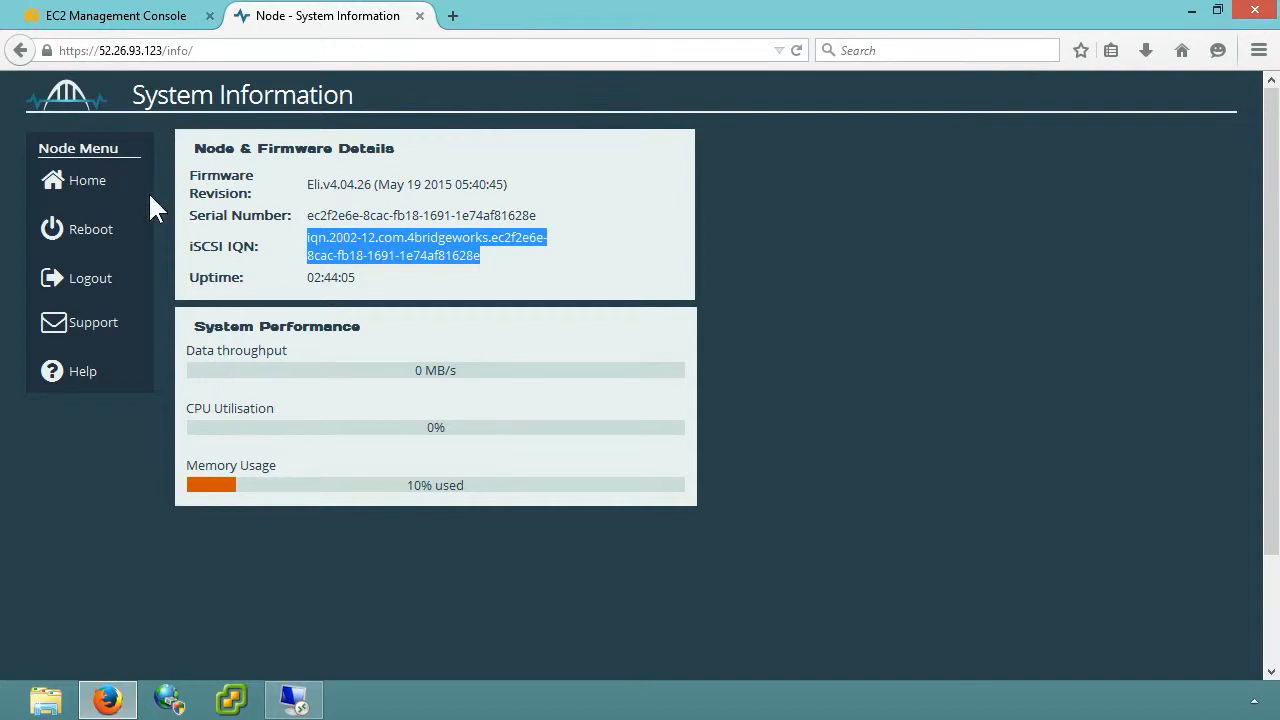
Step: In the node console's iSCSI Initiator settings, add a discovery portal with IP address 10.0.1.183
left_click(123, 190)
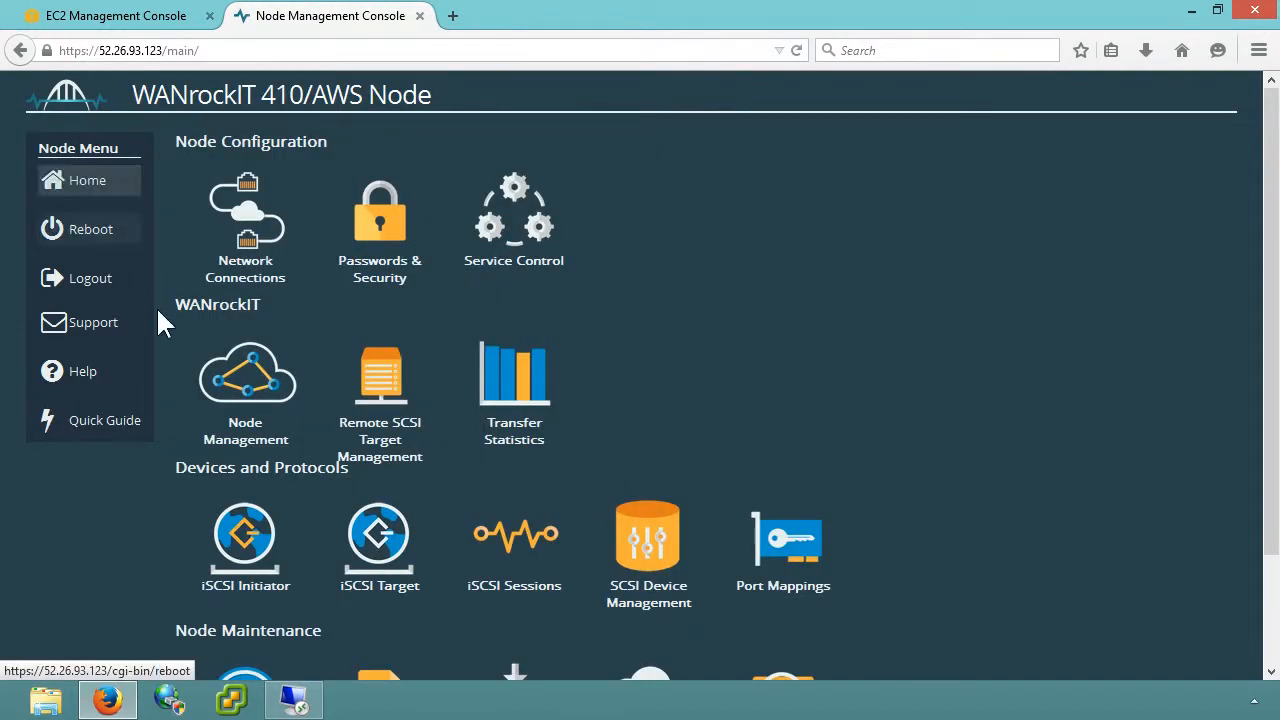
left_click(203, 508)
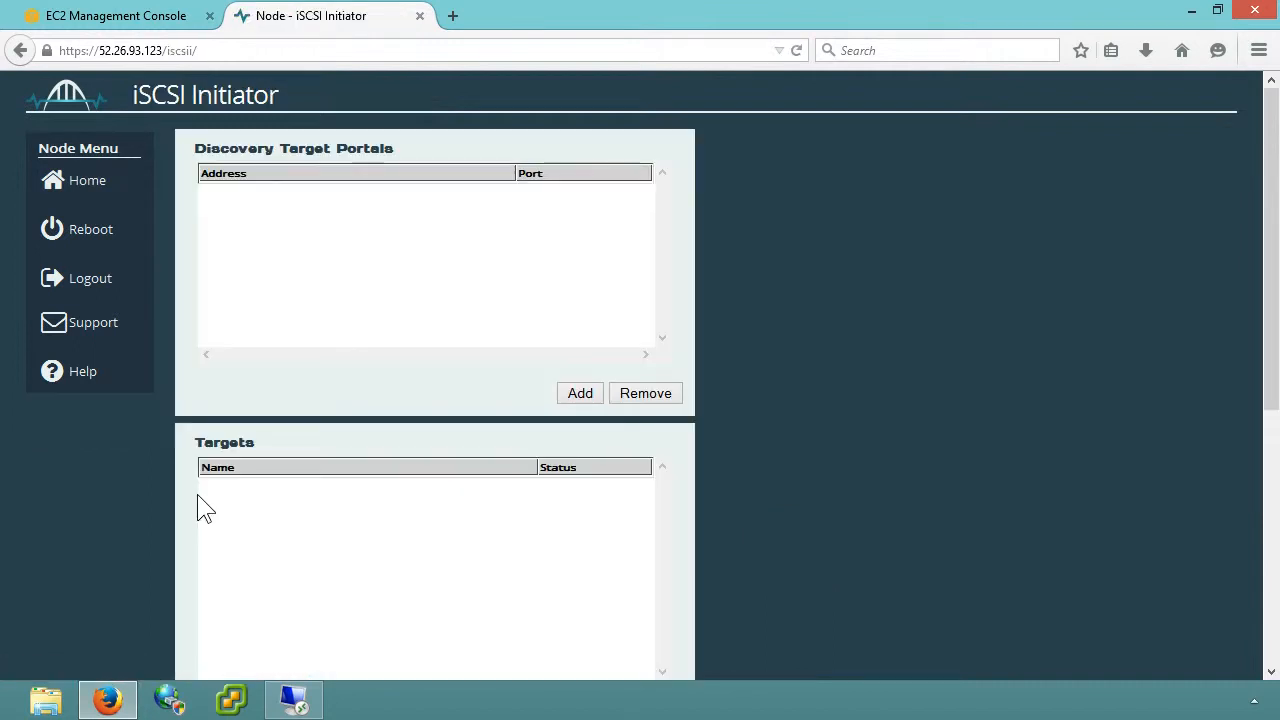
left_click(575, 397)
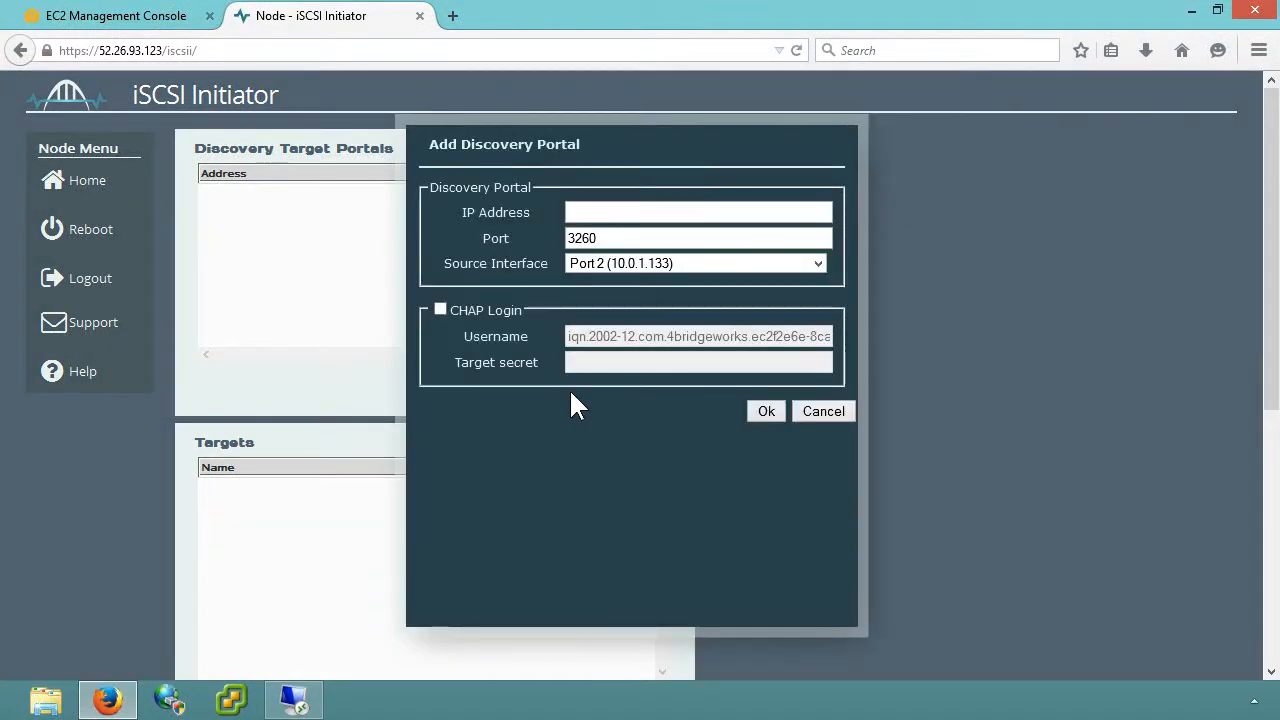
type("10.0.1.183")
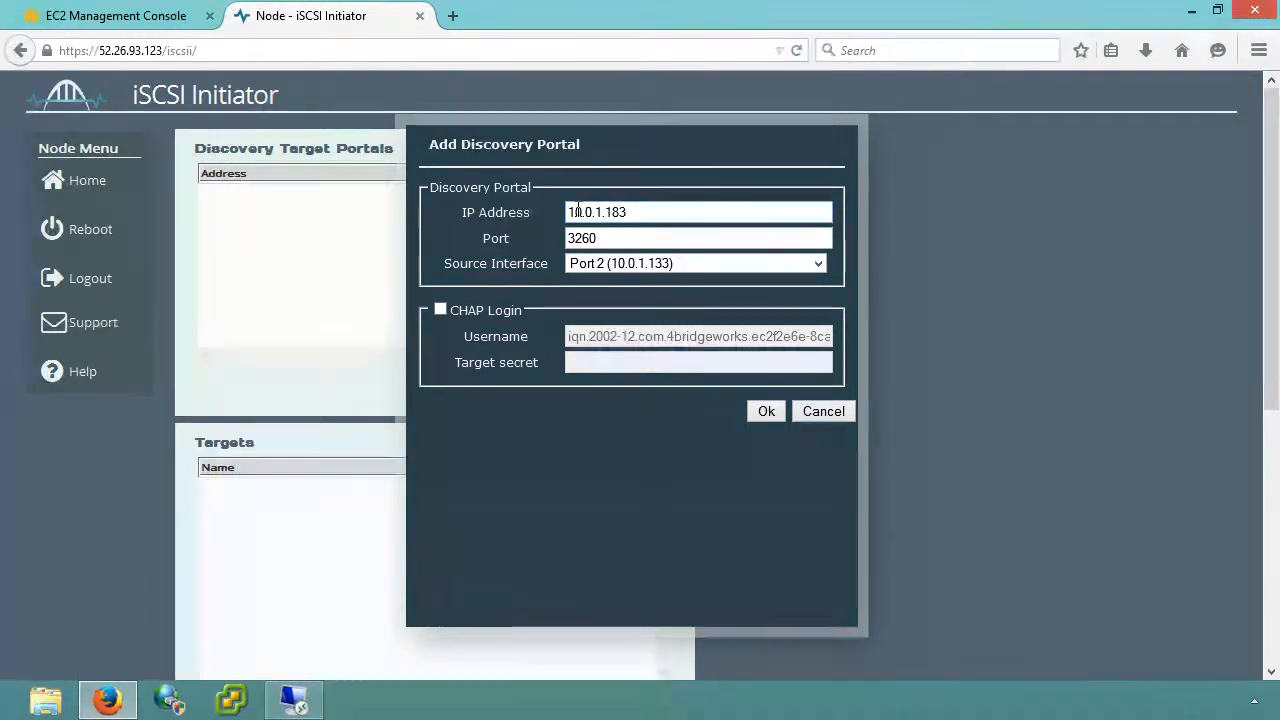
left_click(766, 412)
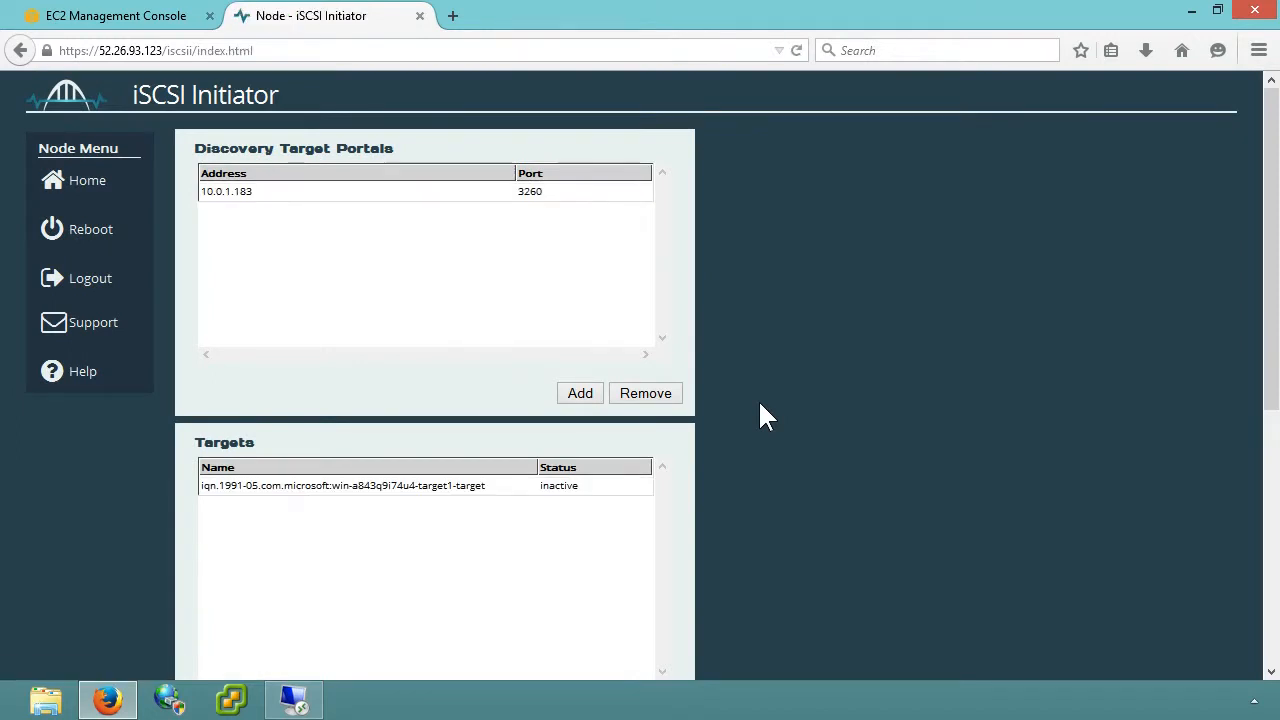
Step: Log on to the discovered target1 iSCSI target through target portal 10.0.1.183:3260,1, and check its entries in the target lists
scroll(760, 406, "down", 2)
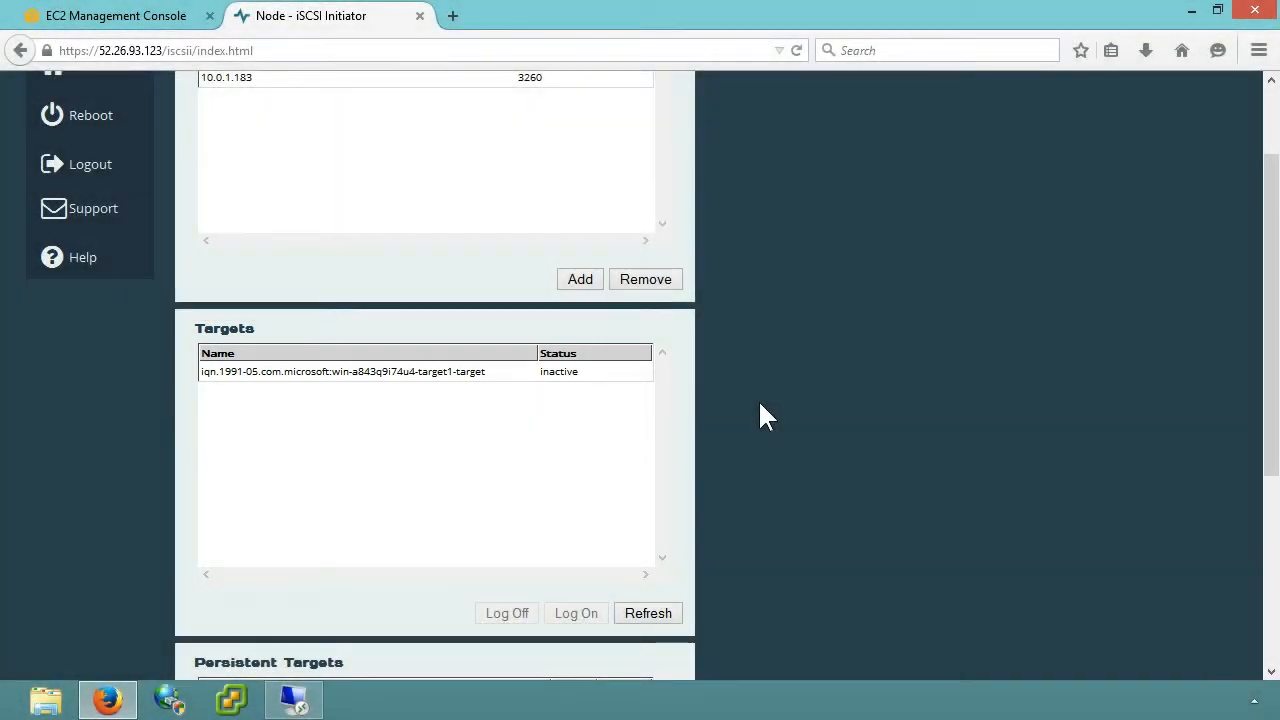
left_click(618, 376)
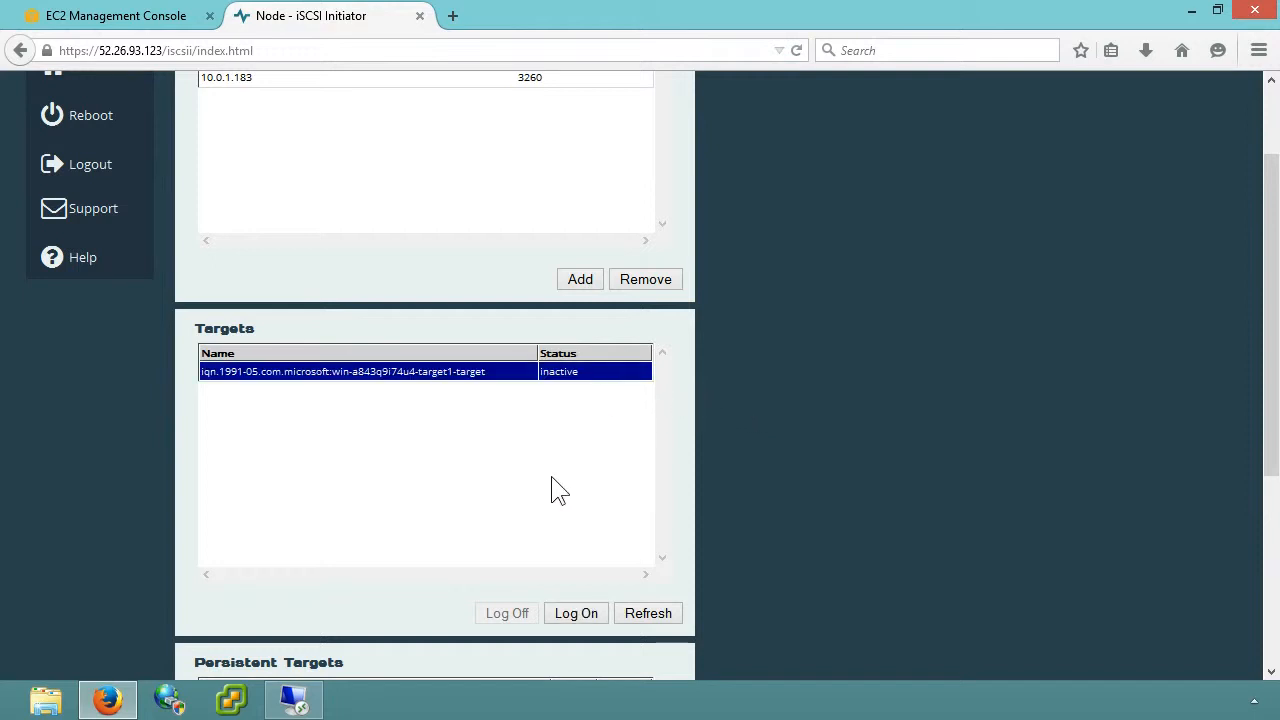
left_click(574, 614)
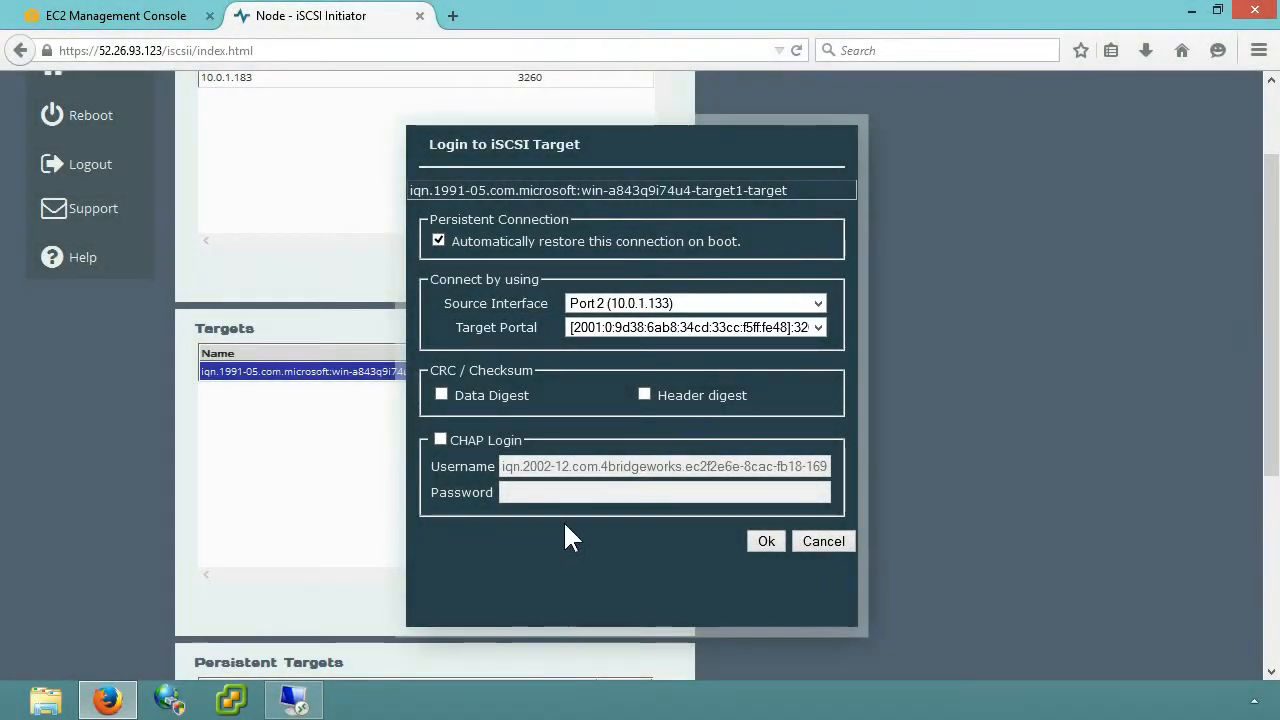
left_click(590, 330)
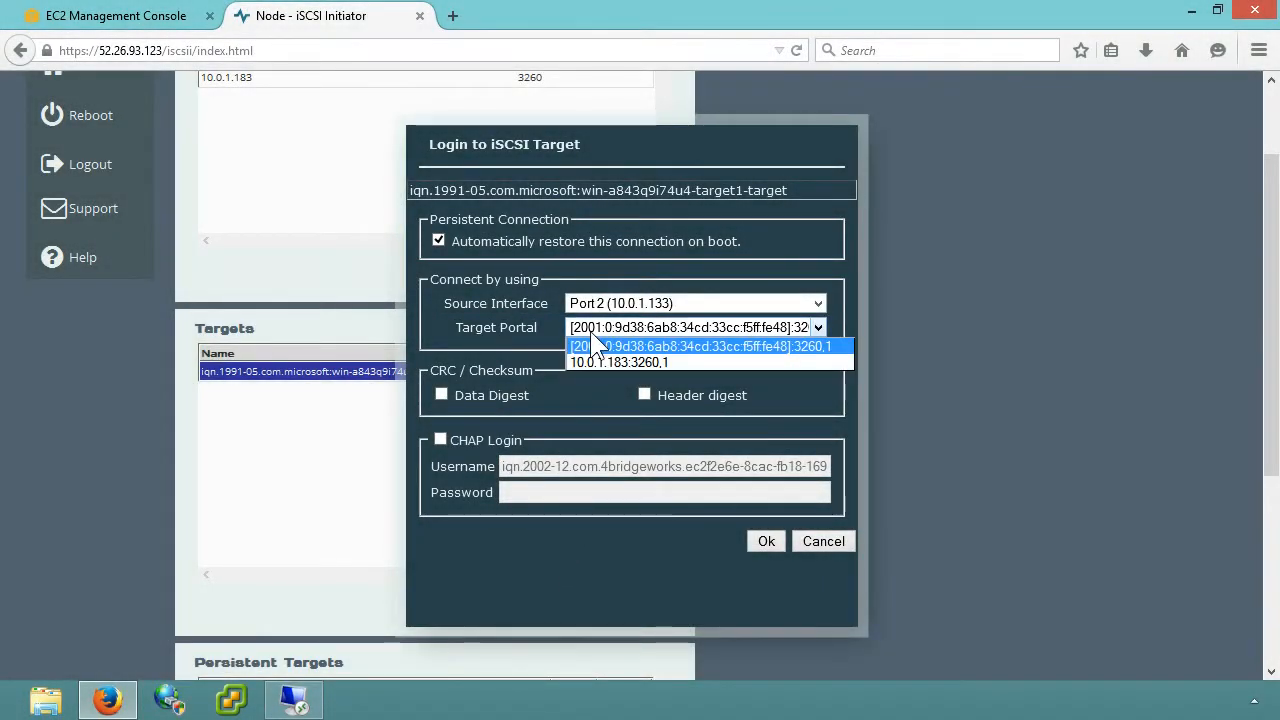
left_click(597, 358)
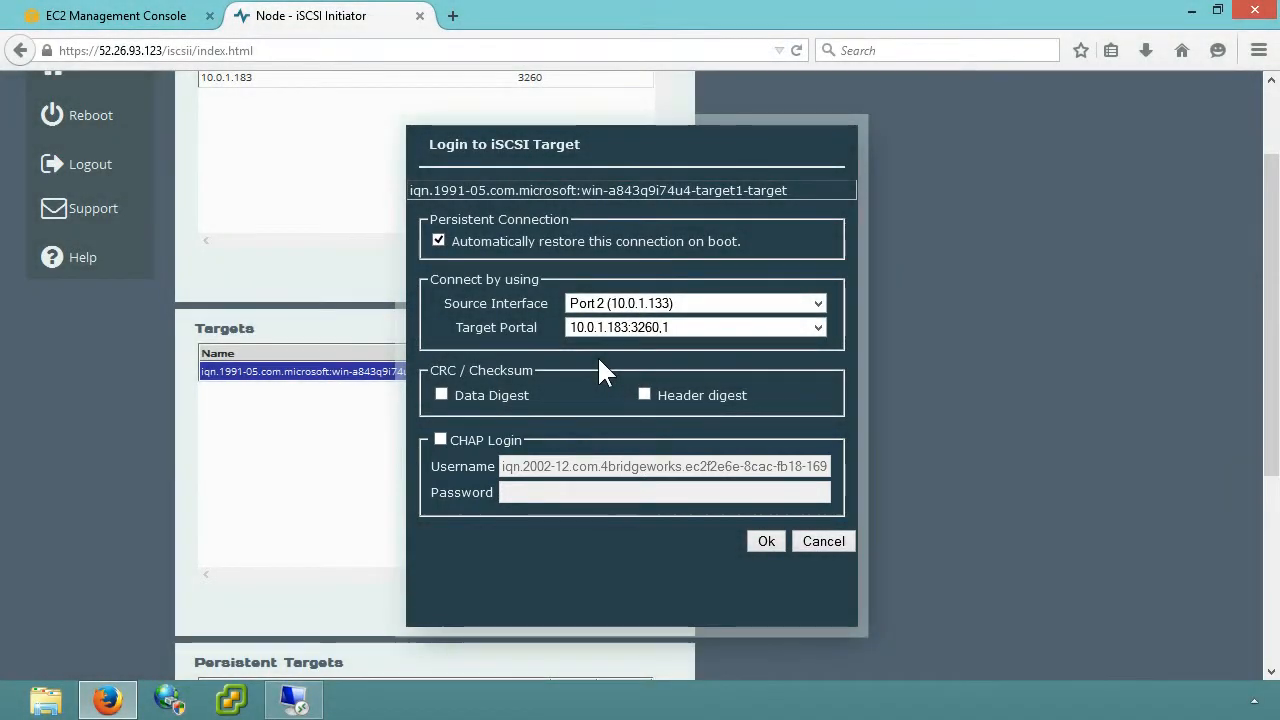
left_click(763, 542)
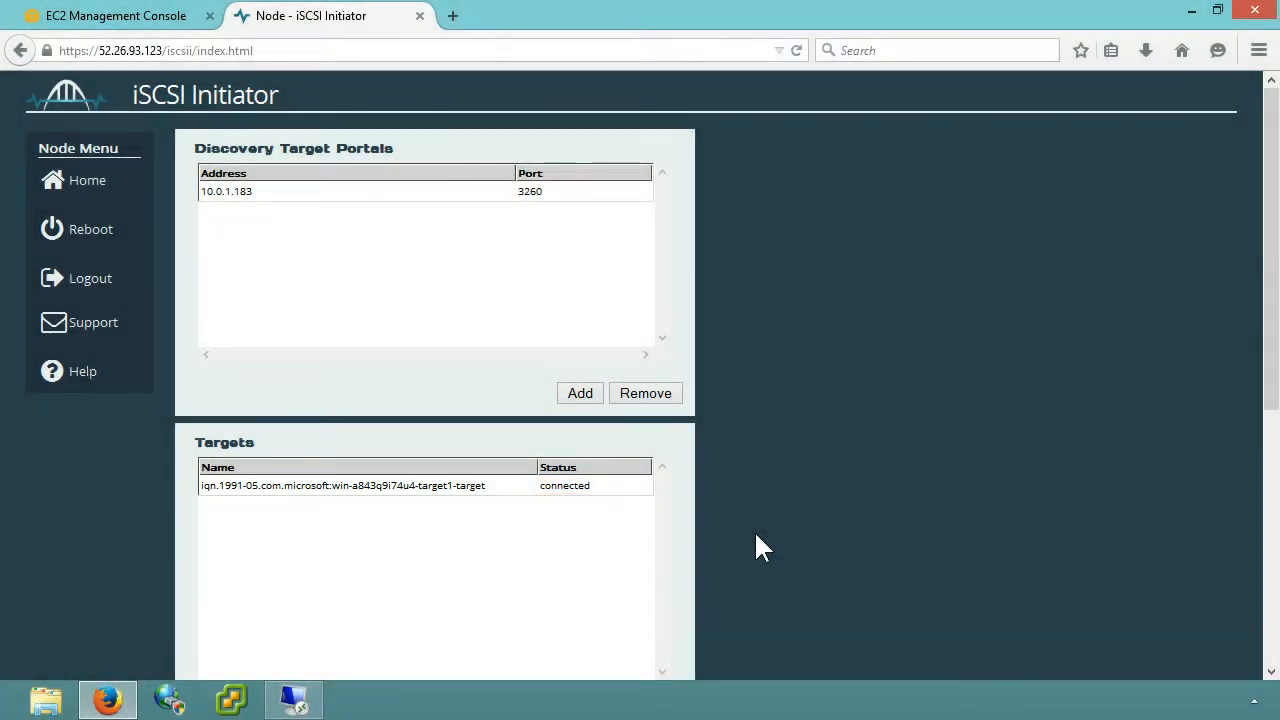
scroll(760, 548, "down", 5)
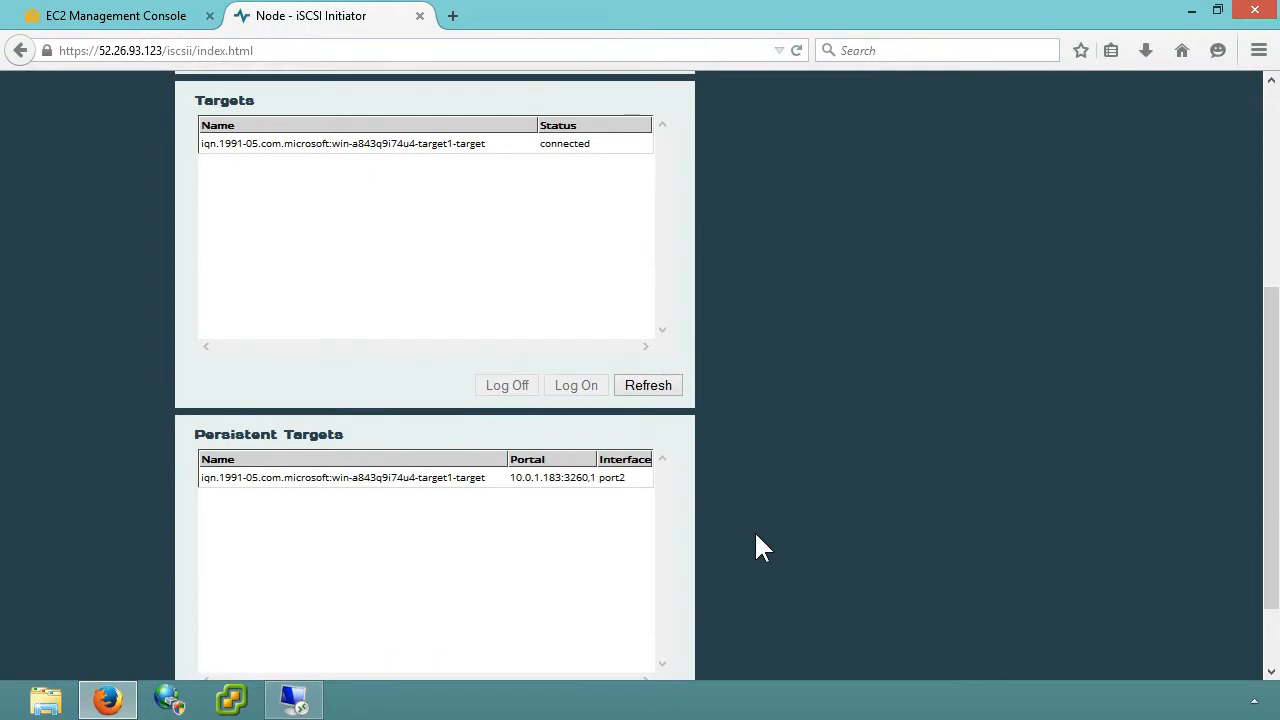
scroll(760, 548, "down", 2)
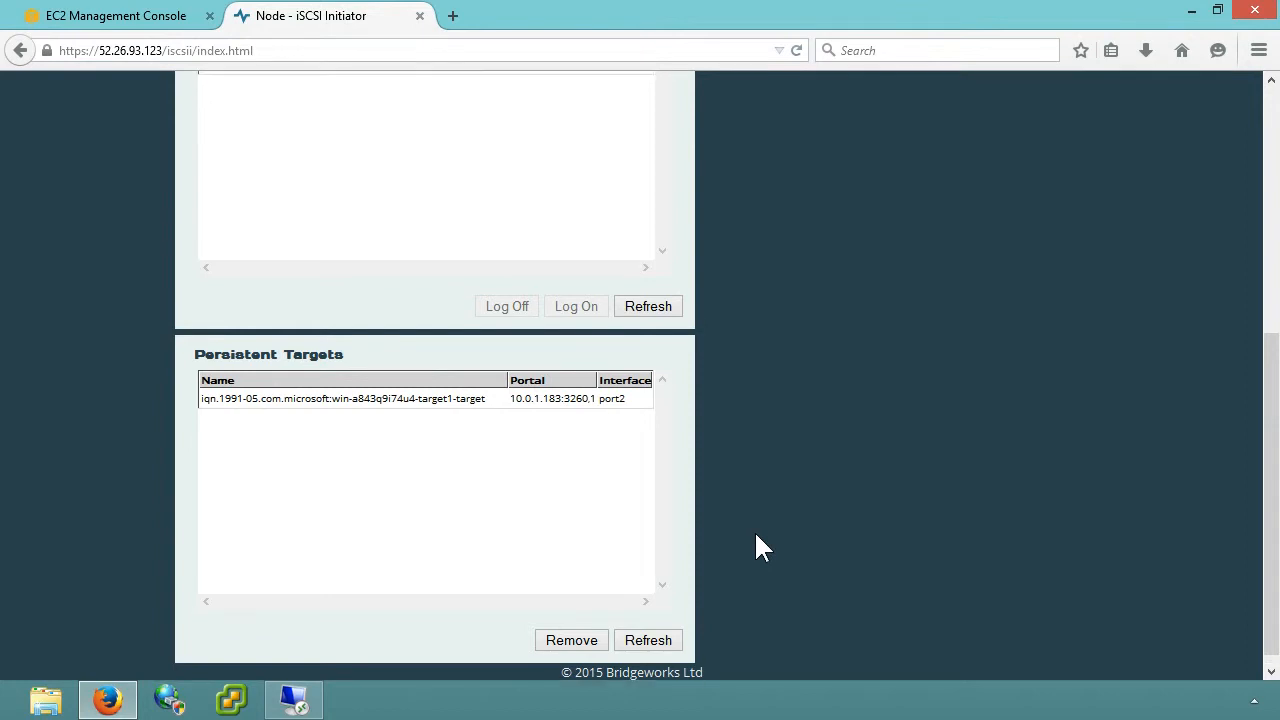
scroll(754, 530, "up", 5)
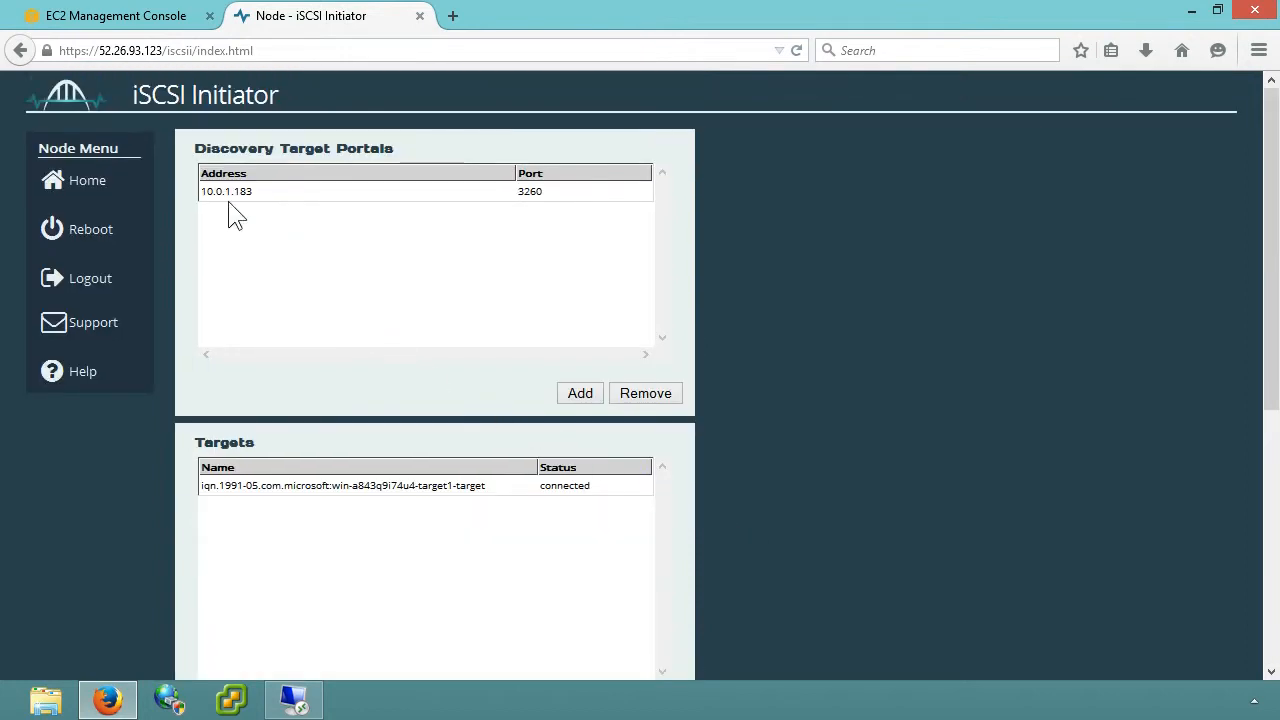
Step: Open the node's SCSI Device Management page
left_click(122, 180)
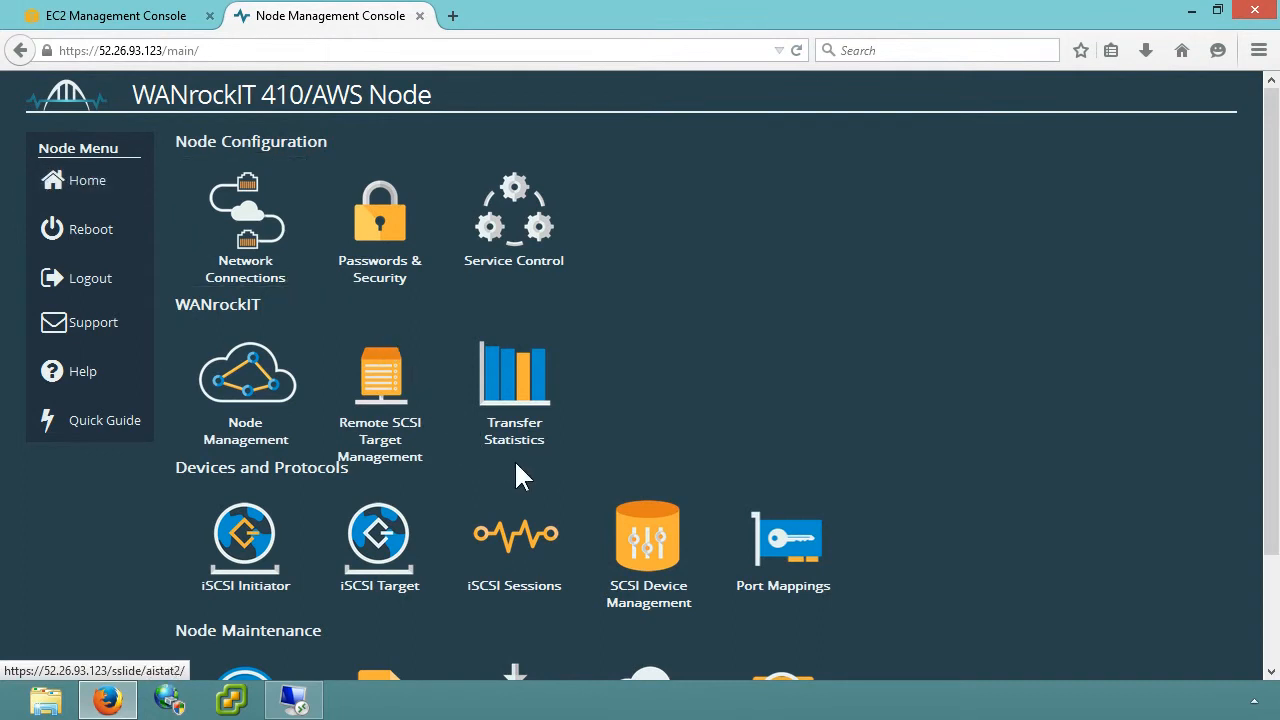
left_click(596, 516)
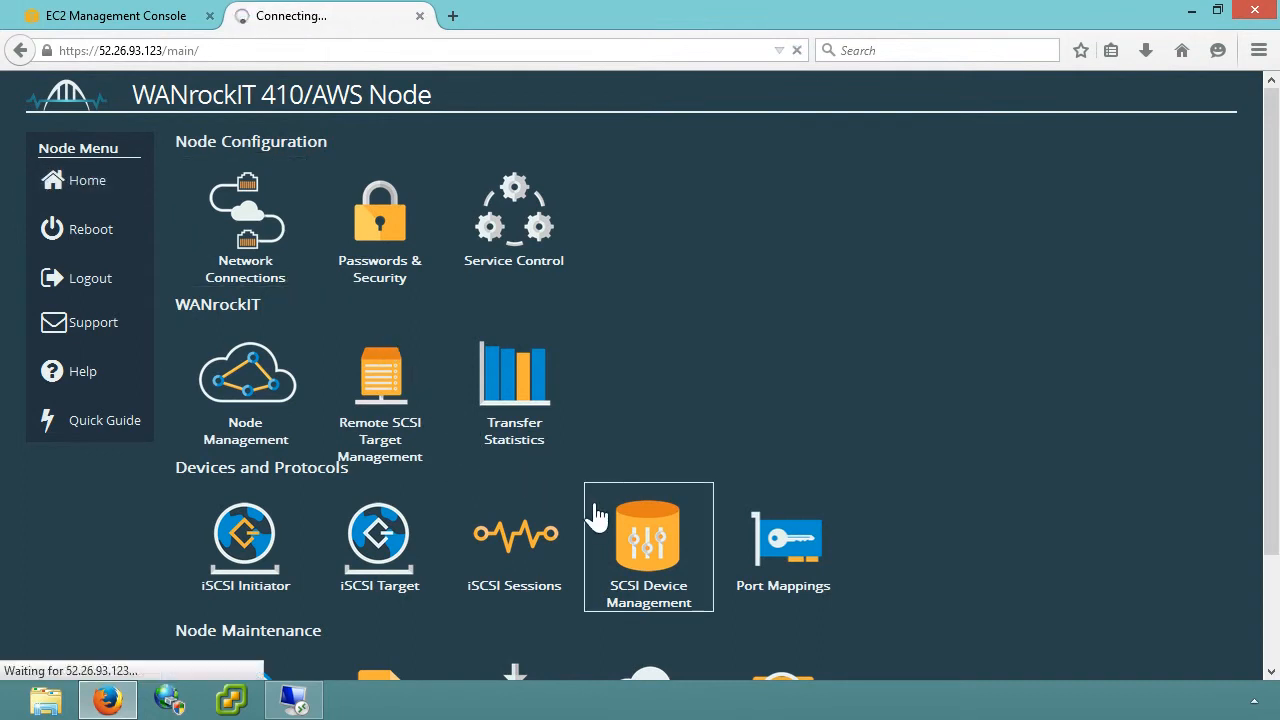